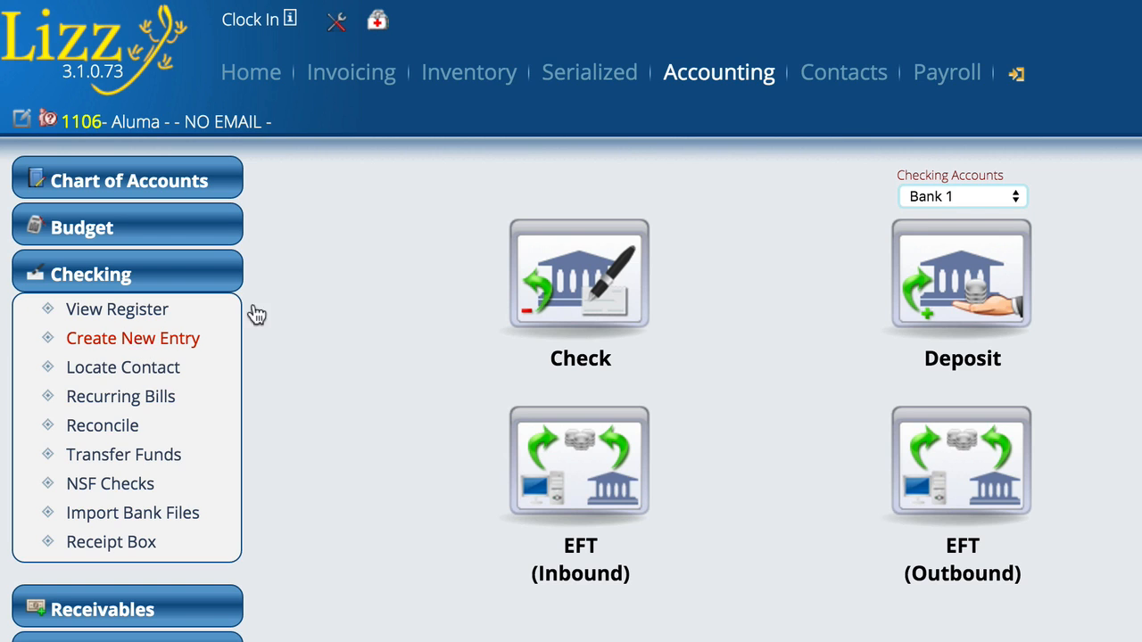
Select the BOA checking account and start a new Credit/Debit Card entry for it
{"action": "left_click", "coordinate": [963, 195]}
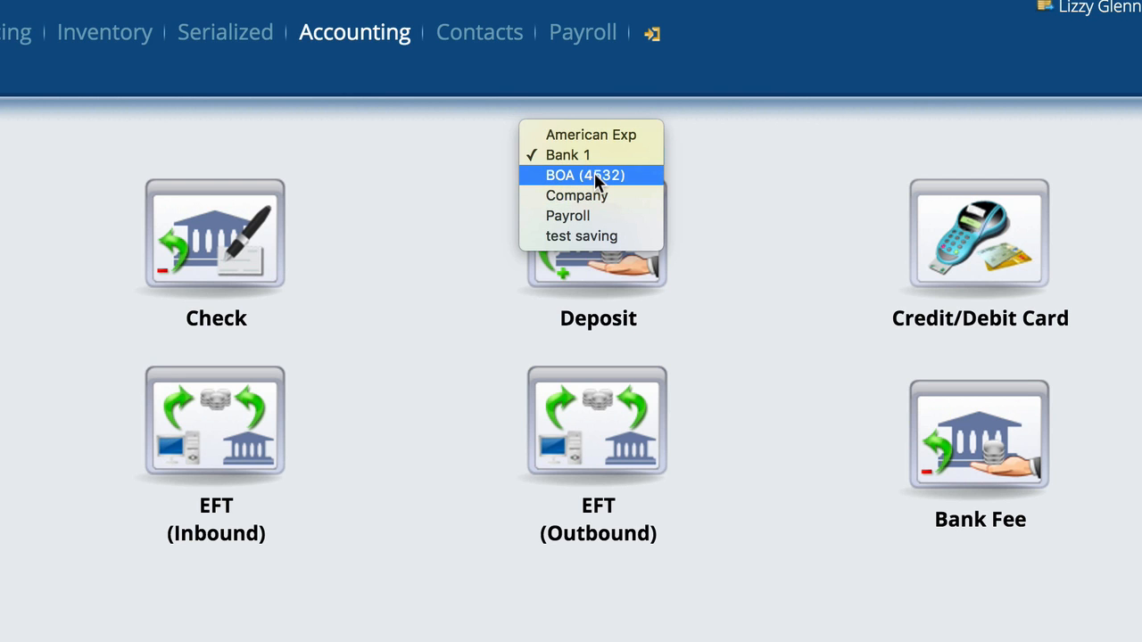
{"action": "left_click", "coordinate": [594, 175]}
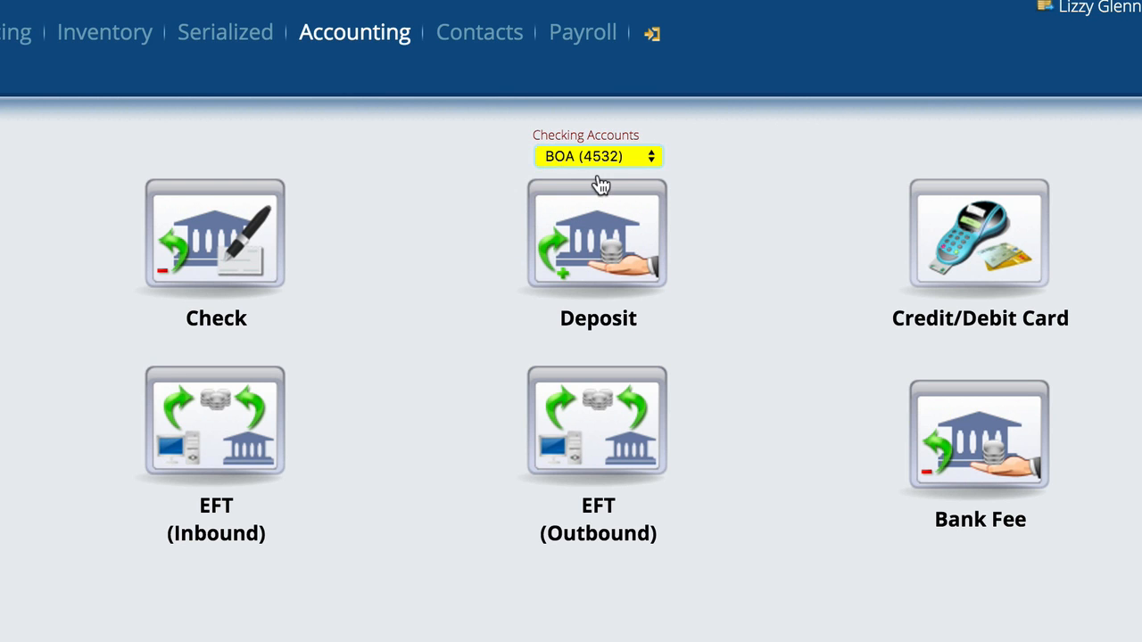
{"action": "left_click", "coordinate": [992, 244]}
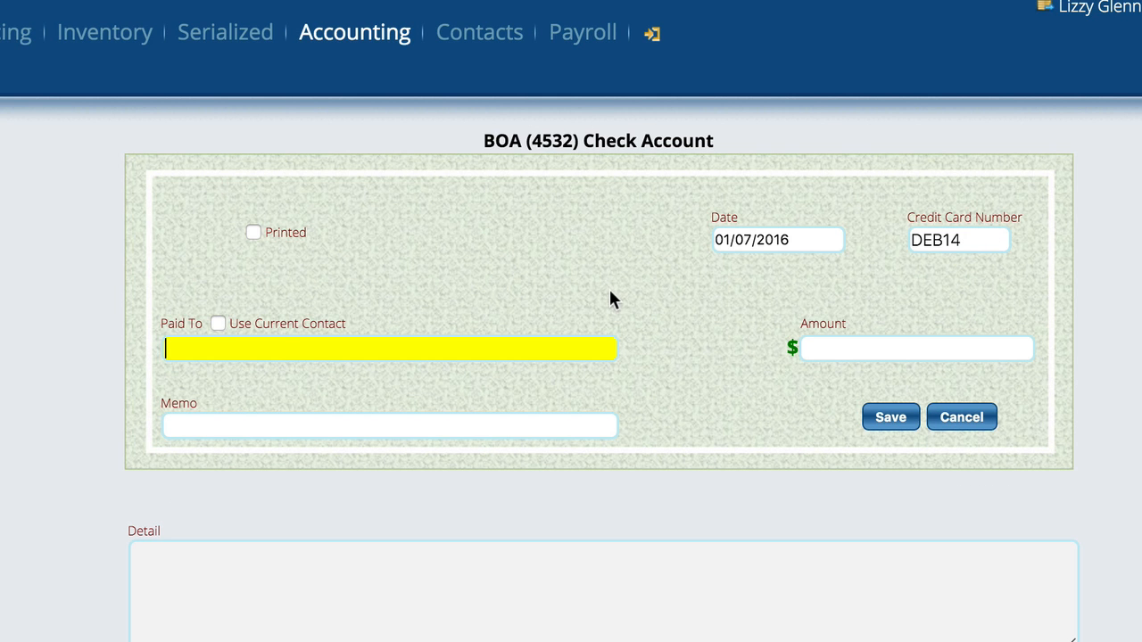
Set the debit entry's payee to the previously used Home Demo and its amount to 150
{"action": "type", "text": "Home"}
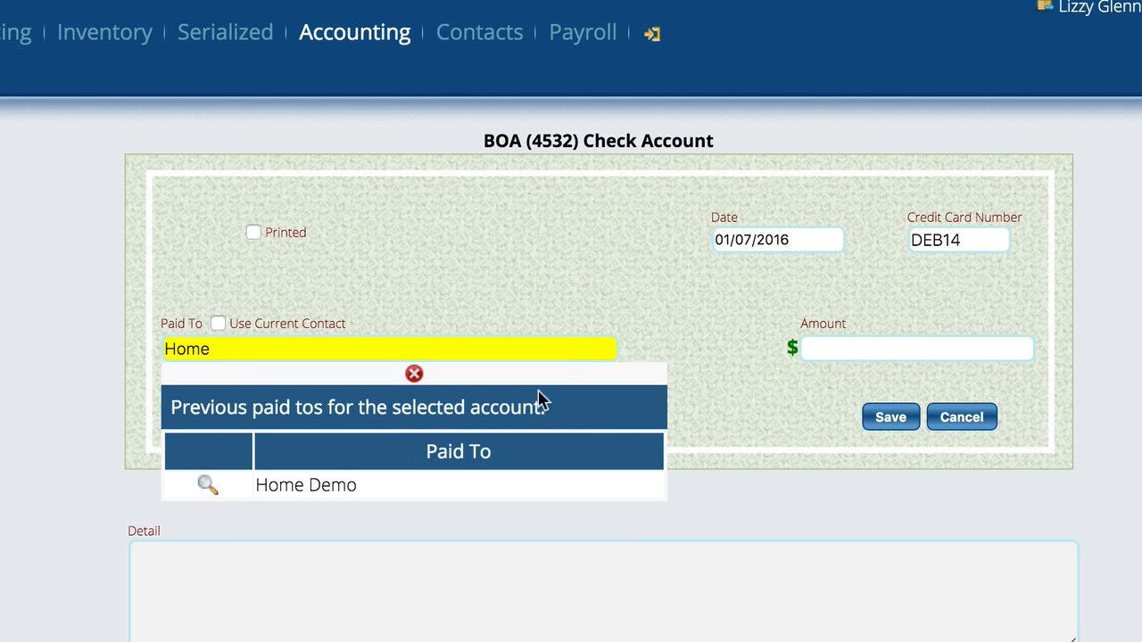
{"action": "left_click", "coordinate": [214, 481]}
{"action": "left_click", "coordinate": [806, 347]}
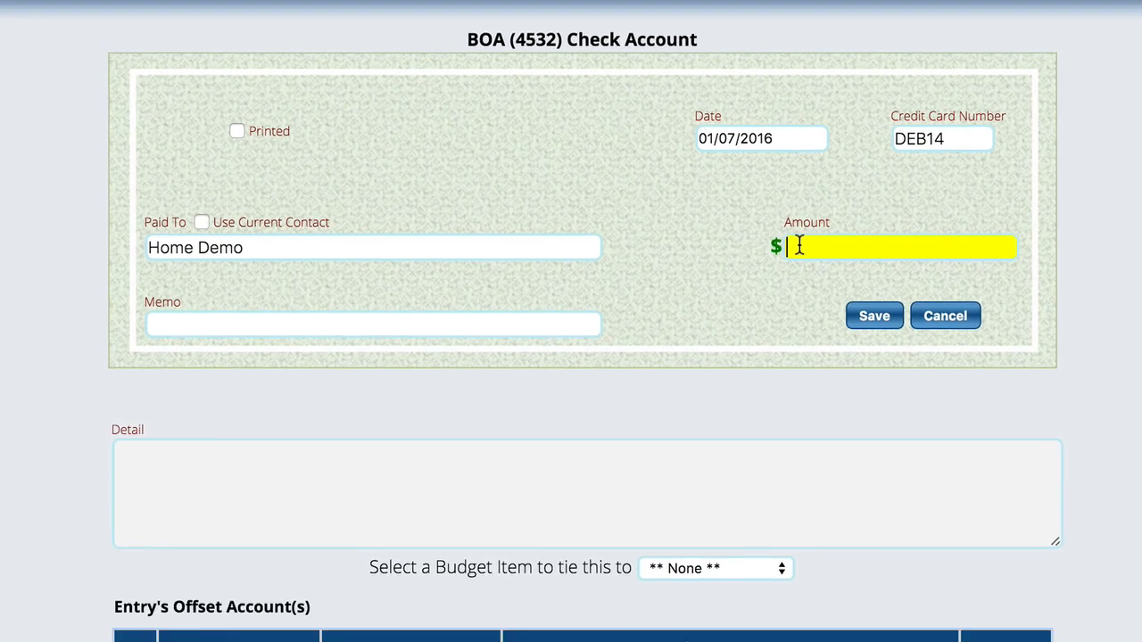
{"action": "type", "text": "150"}
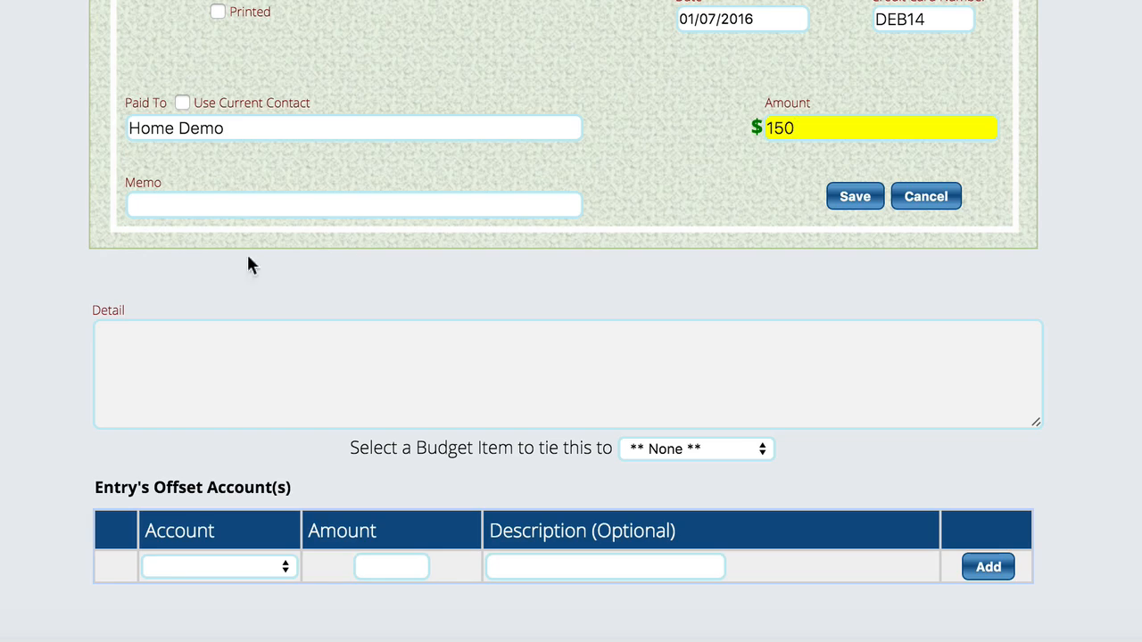
Add an offset line to the entry for the Exp - Goodwill Expense account with an amount of 150
{"action": "left_click", "coordinate": [231, 562]}
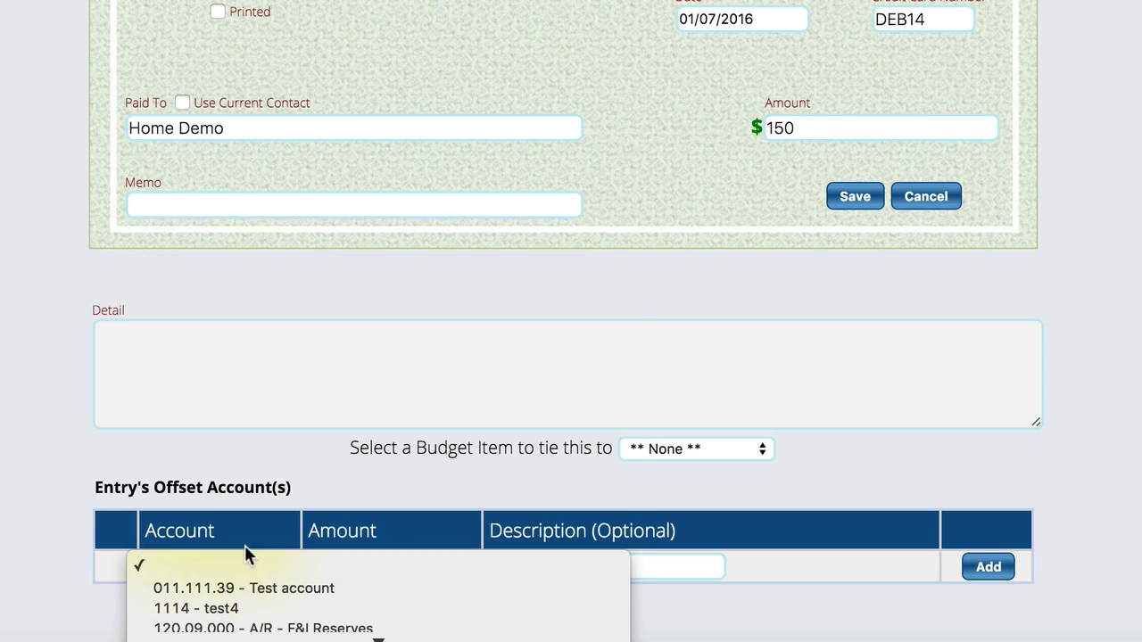
{"action": "scroll", "coordinate": [244, 545], "scroll_direction": "down", "scroll_amount": 15}
{"action": "scroll", "coordinate": [468, 264], "scroll_direction": "down", "scroll_amount": 5}
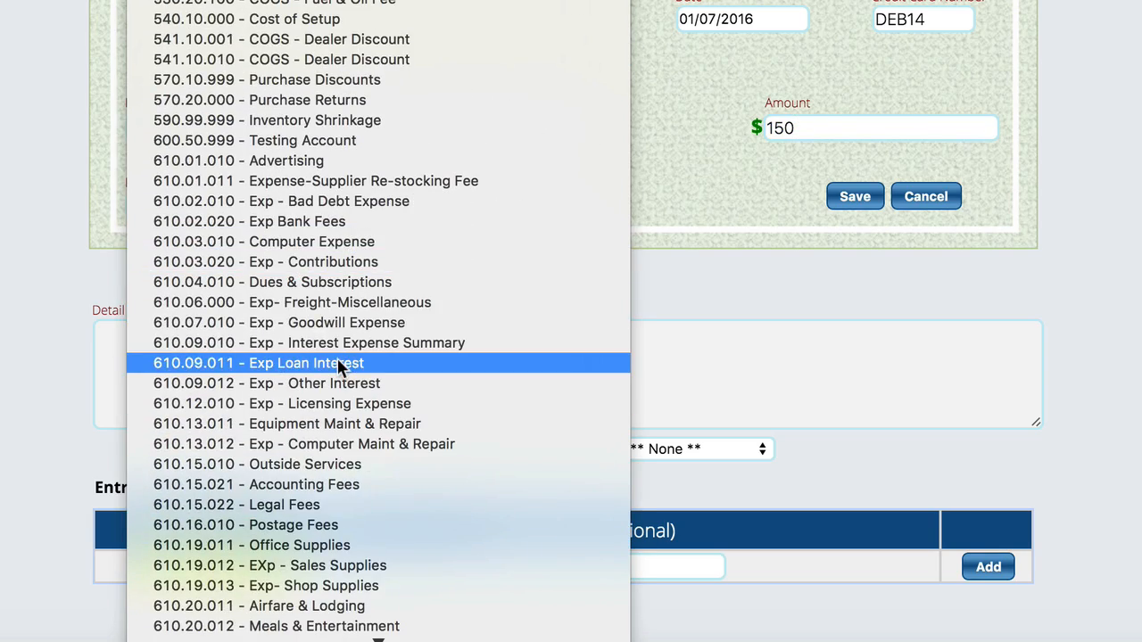
{"action": "left_click", "coordinate": [353, 324]}
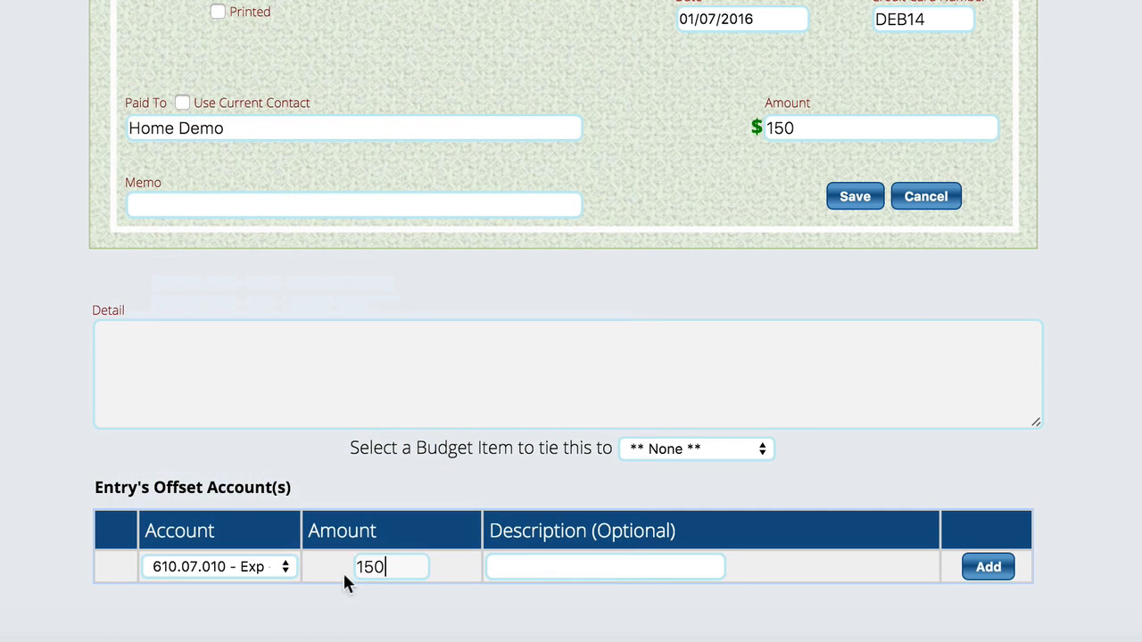
{"action": "left_click", "coordinate": [982, 575]}
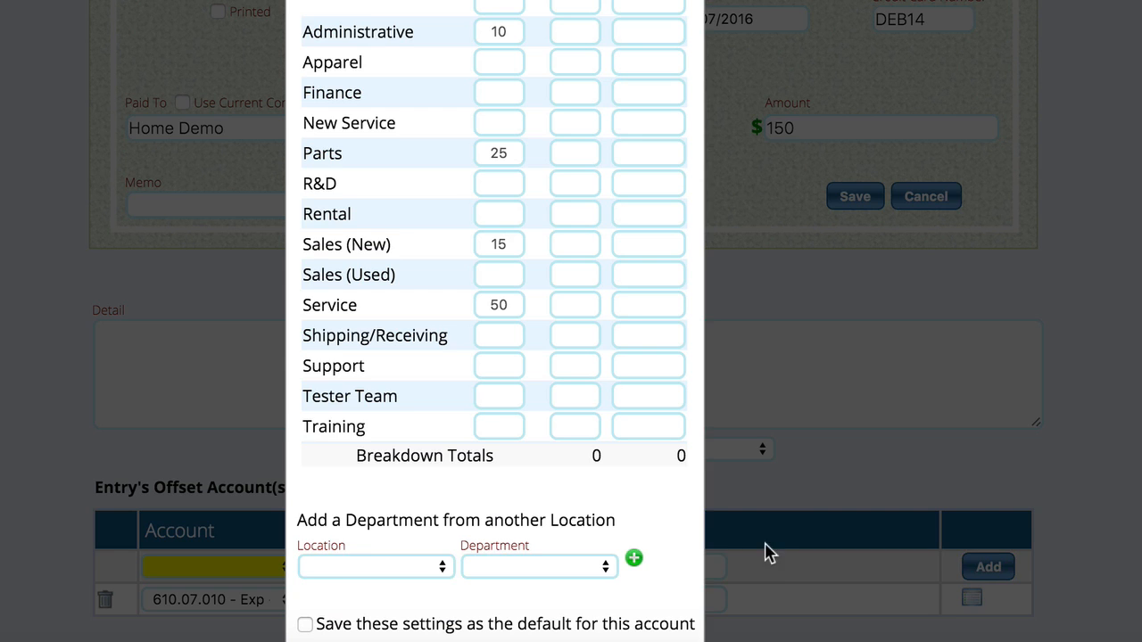
Apply the default department percentages to the offset line's breakdown and save the breakdown
{"action": "scroll", "coordinate": [527, 607], "scroll_direction": "down", "scroll_amount": 3}
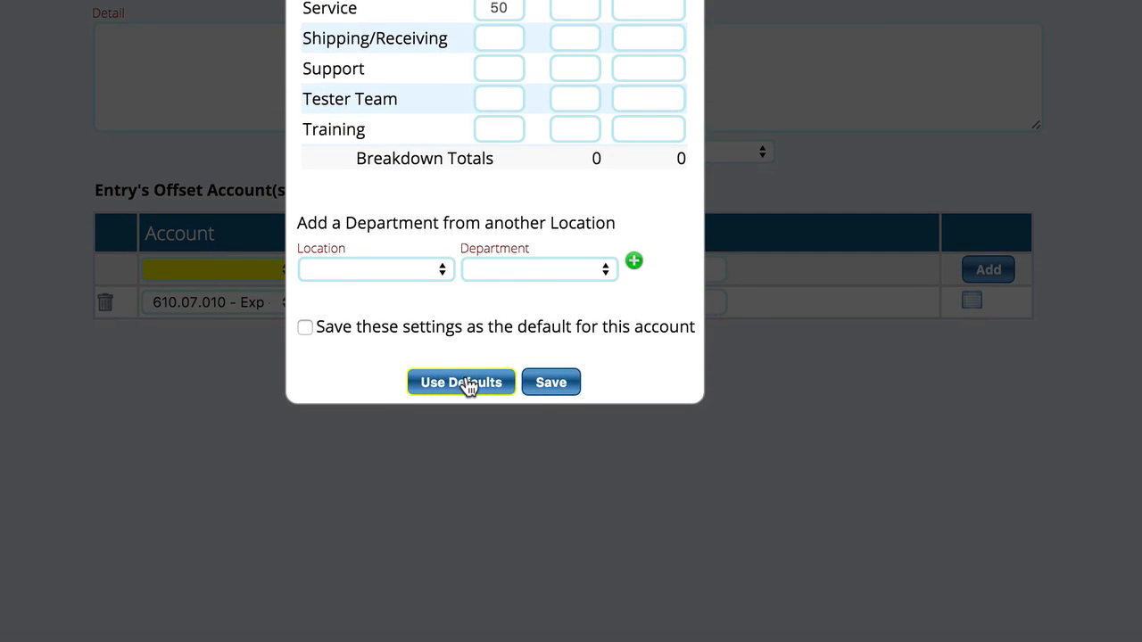
{"action": "left_click", "coordinate": [465, 384]}
{"action": "scroll", "coordinate": [598, 396], "scroll_direction": "down", "scroll_amount": 5}
{"action": "scroll", "coordinate": [411, 530], "scroll_direction": "up", "scroll_amount": 1}
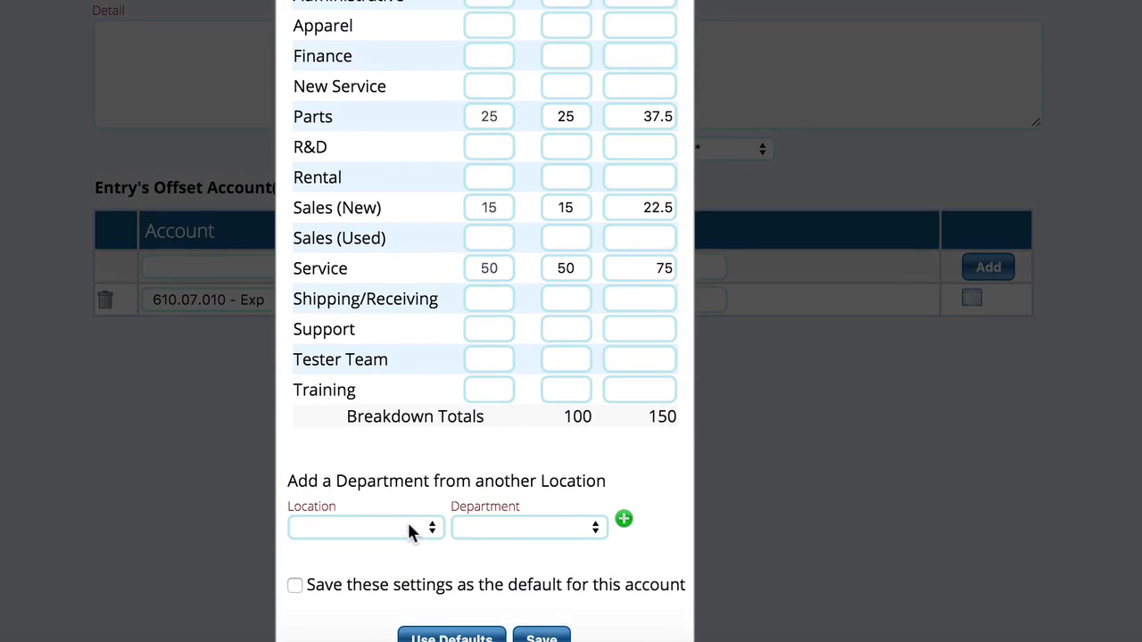
{"action": "left_click", "coordinate": [357, 589]}
{"action": "left_click", "coordinate": [542, 639]}
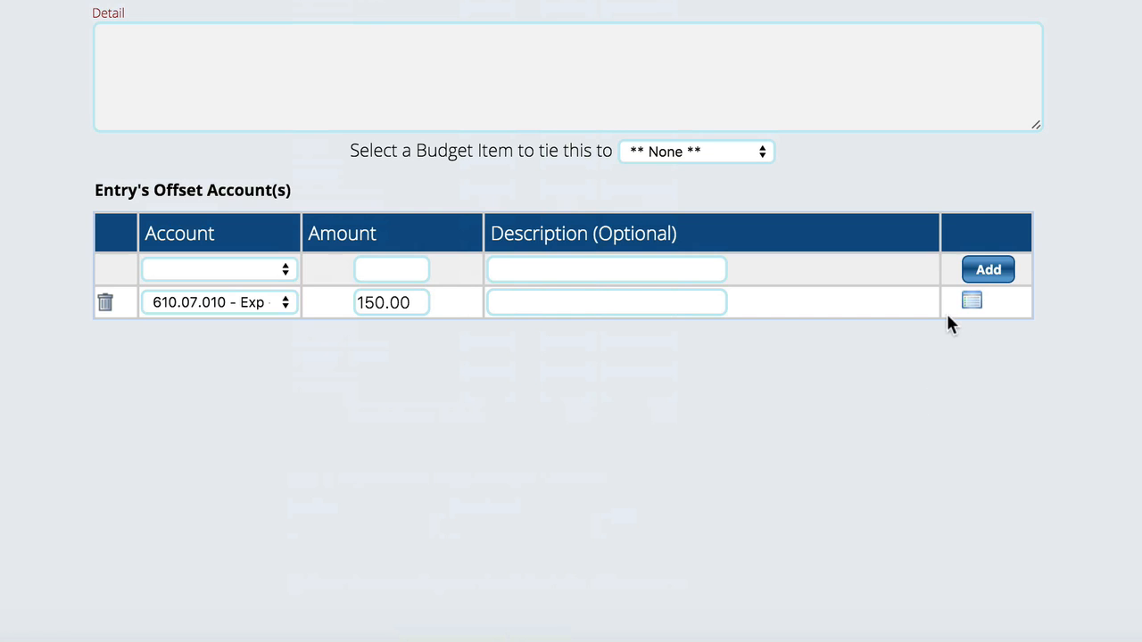
Save the Home Demo debit card entry and open the checking register
{"action": "scroll", "coordinate": [948, 54], "scroll_direction": "up", "scroll_amount": 3}
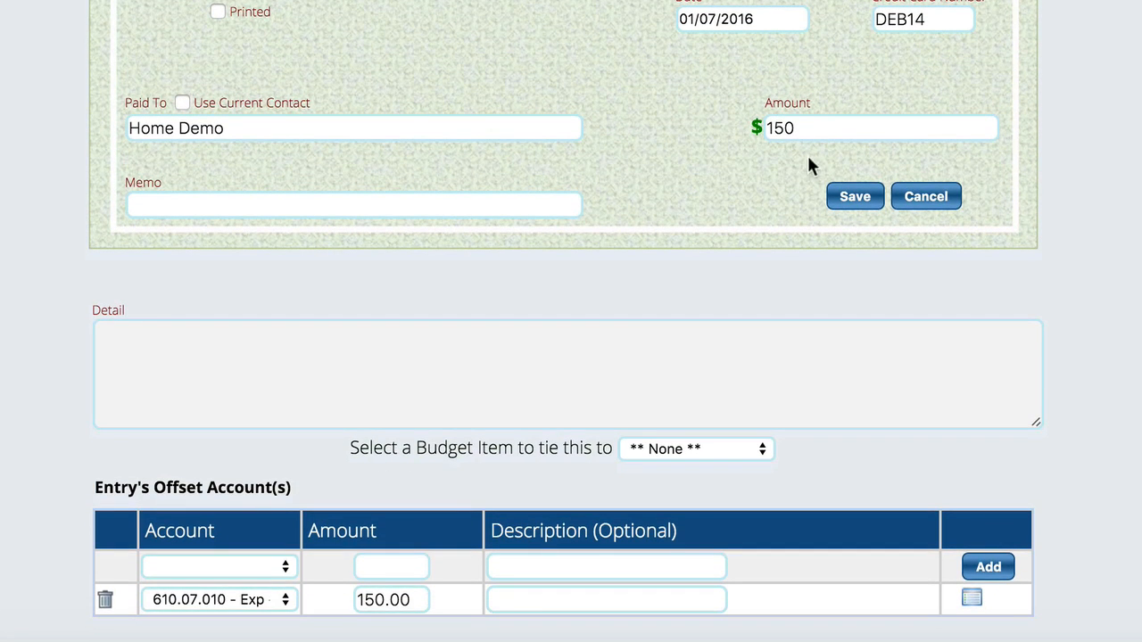
{"action": "left_click", "coordinate": [856, 202]}
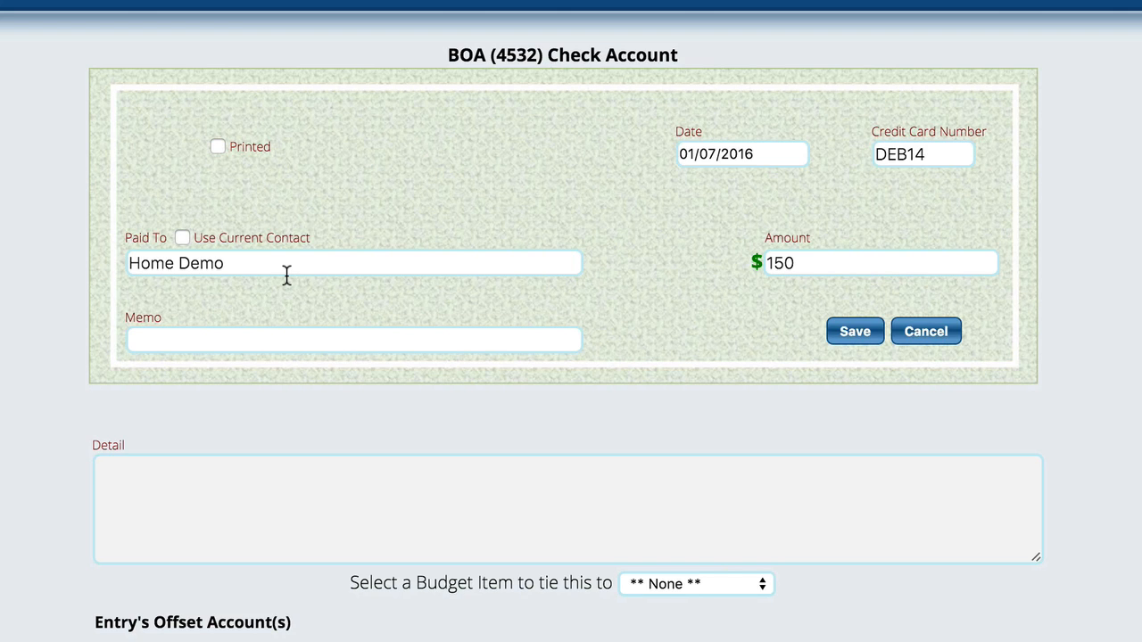
{"action": "left_click", "coordinate": [849, 333]}
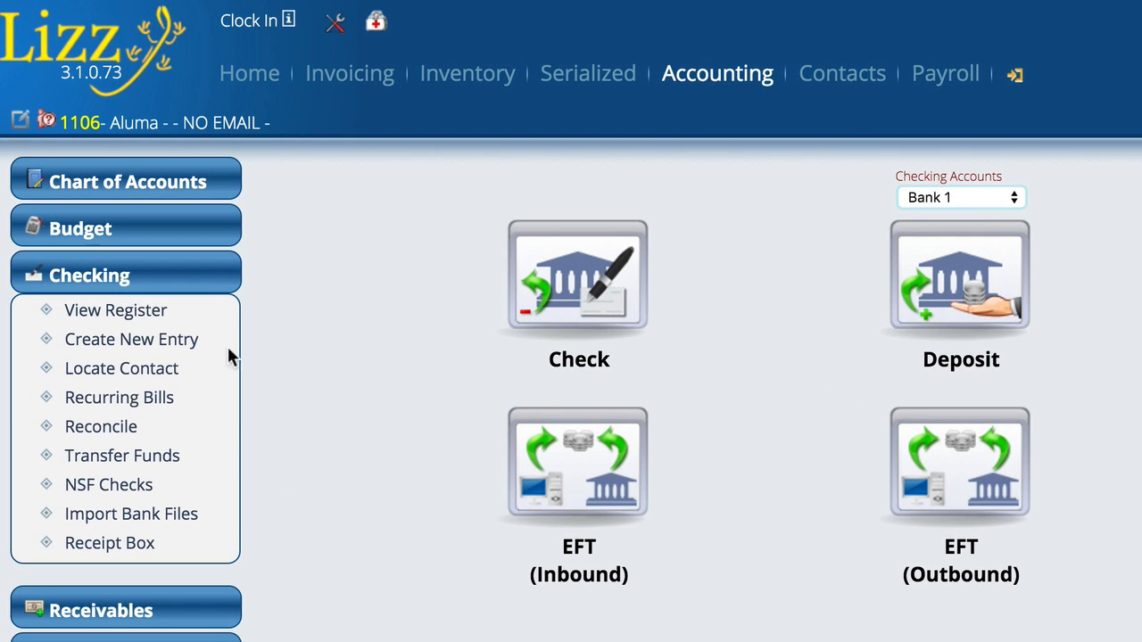
{"action": "left_click", "coordinate": [116, 312]}
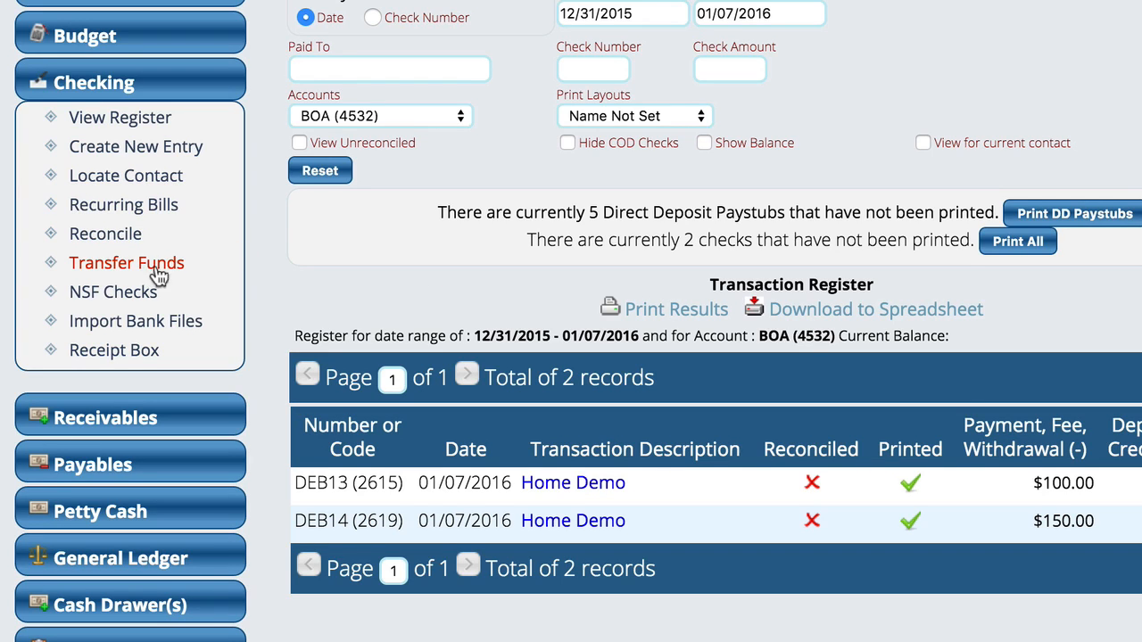
Start a funds transfer from Bank 1 and choose the BOA account as its destination
{"action": "left_click", "coordinate": [104, 266]}
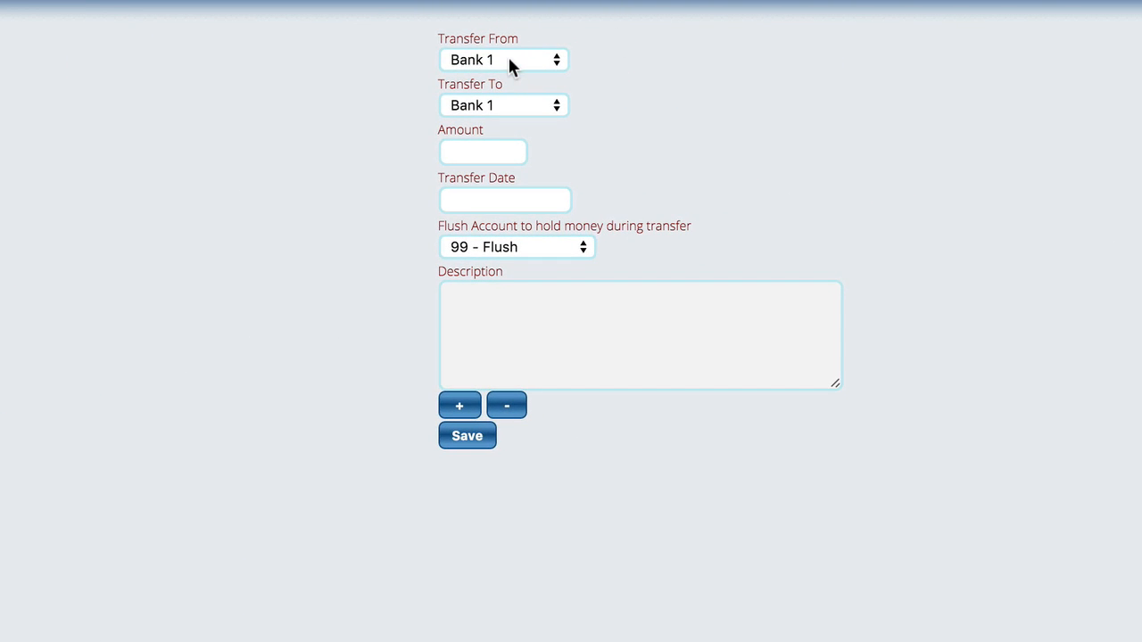
{"action": "left_click", "coordinate": [497, 106]}
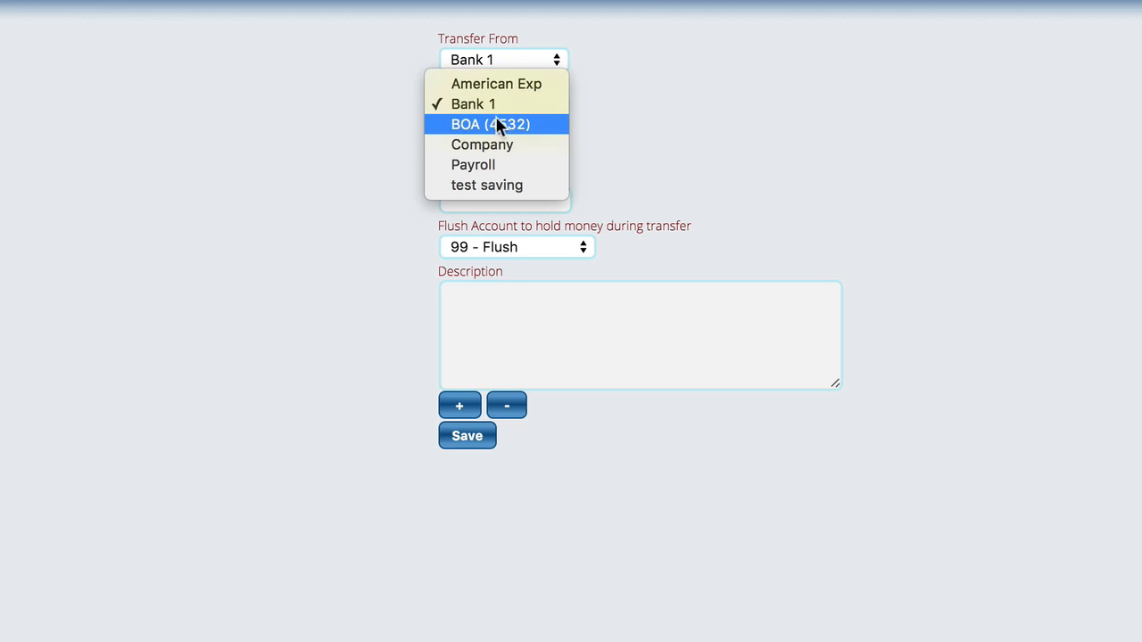
{"action": "left_click", "coordinate": [497, 131]}
Set the transfer amount to 250 and the date to 01/07/2016, leave the description empty, and save the transfer
{"action": "left_click", "coordinate": [480, 151]}
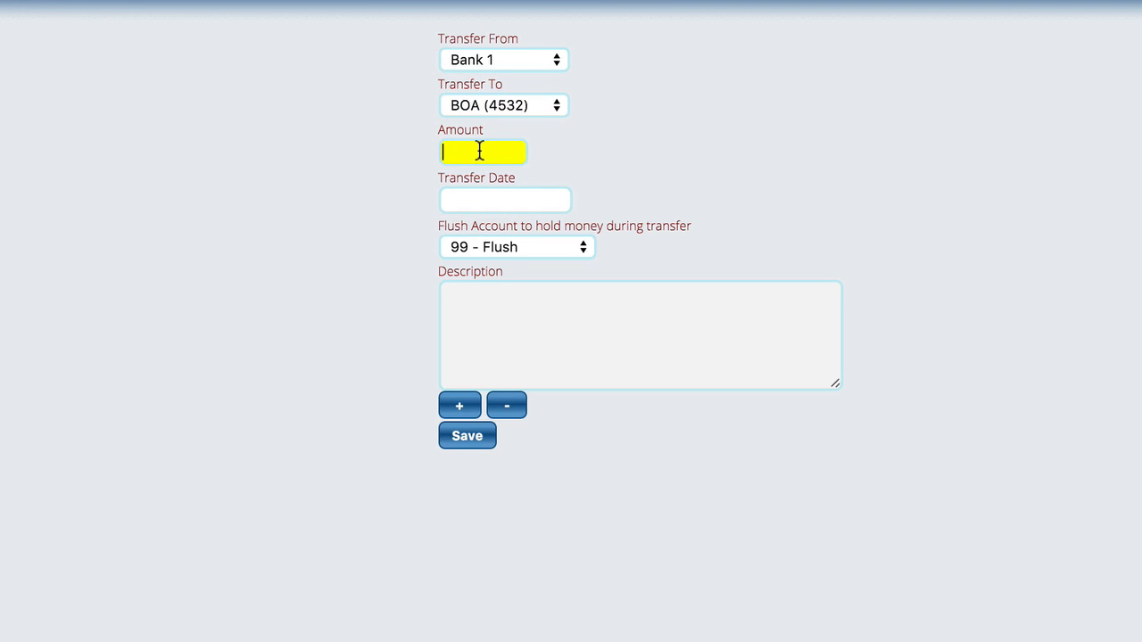
{"action": "type", "text": "250"}
{"action": "left_click", "coordinate": [481, 197]}
{"action": "left_click", "coordinate": [599, 330]}
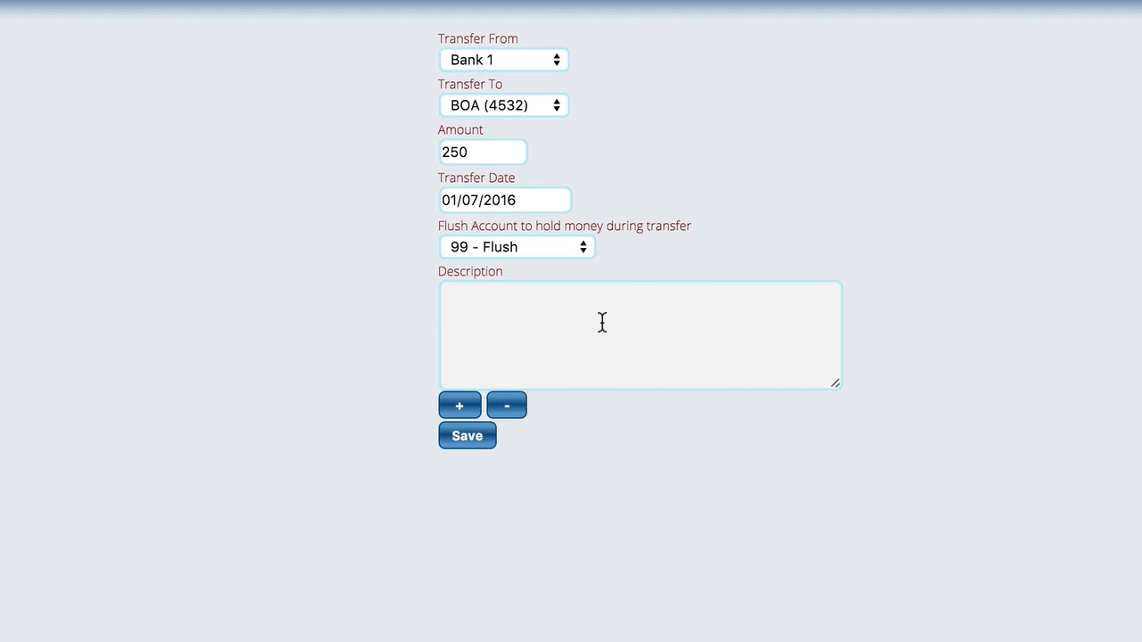
{"action": "left_click", "coordinate": [503, 323]}
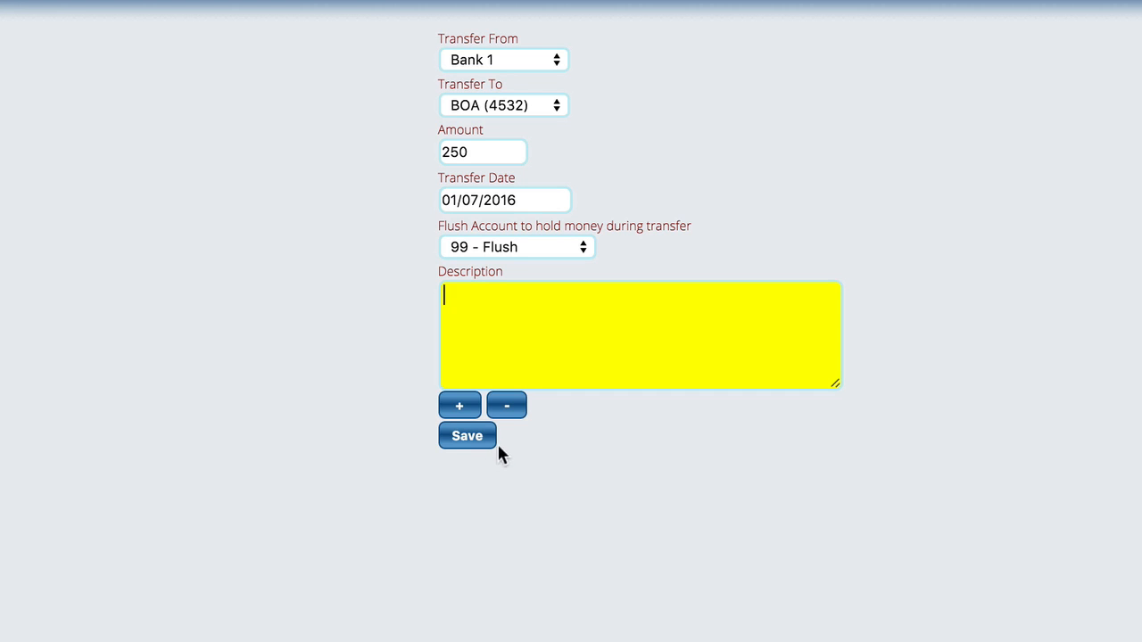
{"action": "left_click", "coordinate": [463, 439]}
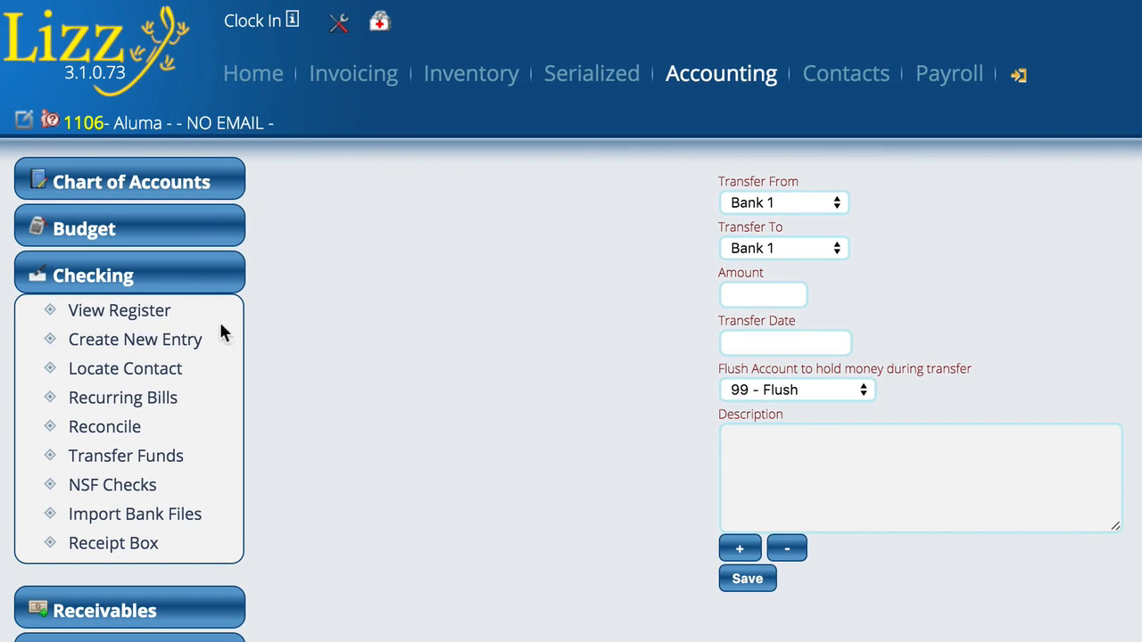
Open the checking register for the BOA account and show its balances
{"action": "left_click", "coordinate": [133, 317]}
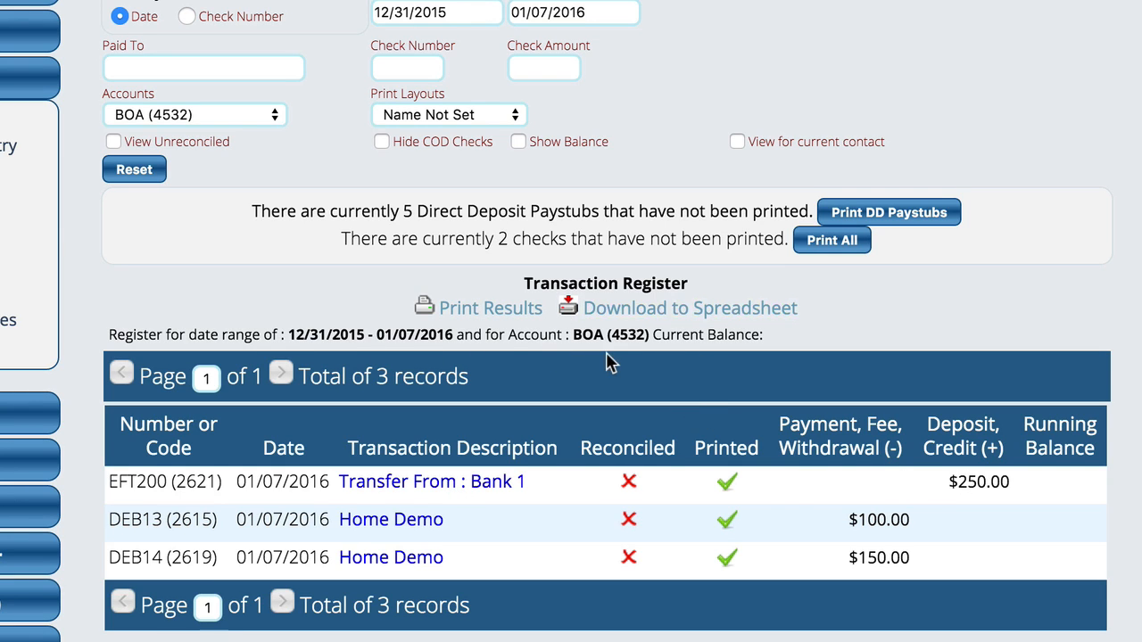
{"action": "left_click", "coordinate": [520, 141]}
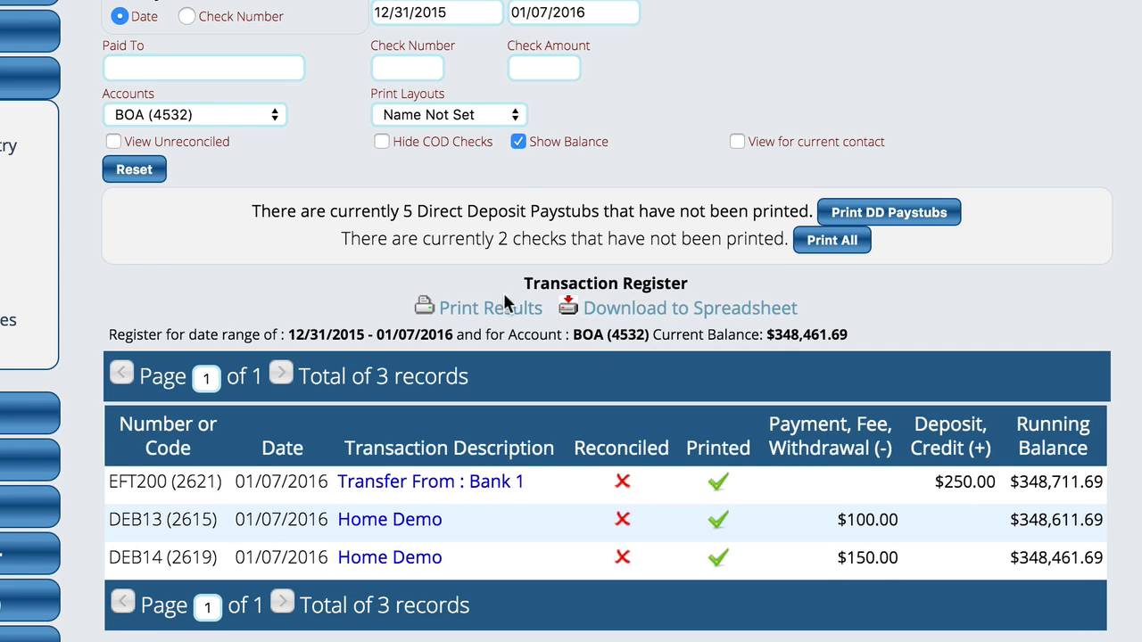